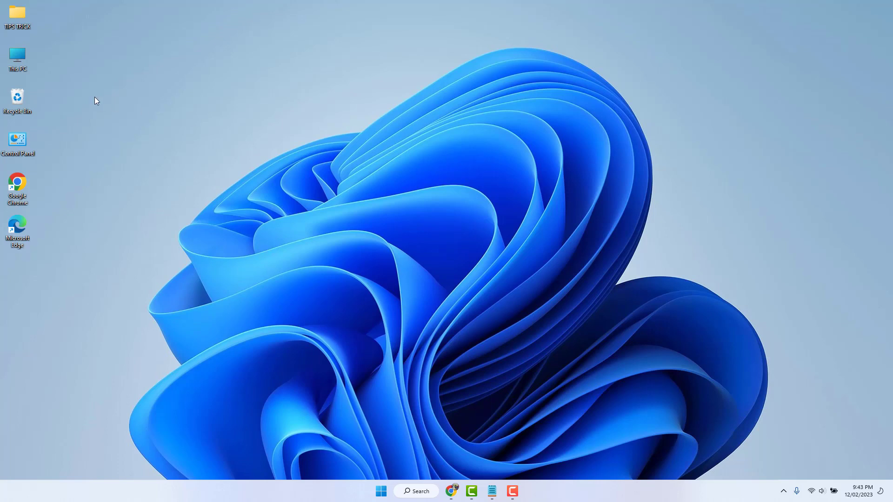
Open the DATA (D:) drive in File Explorer and check the properties of the Te image, then close them
double_click(24, 63)
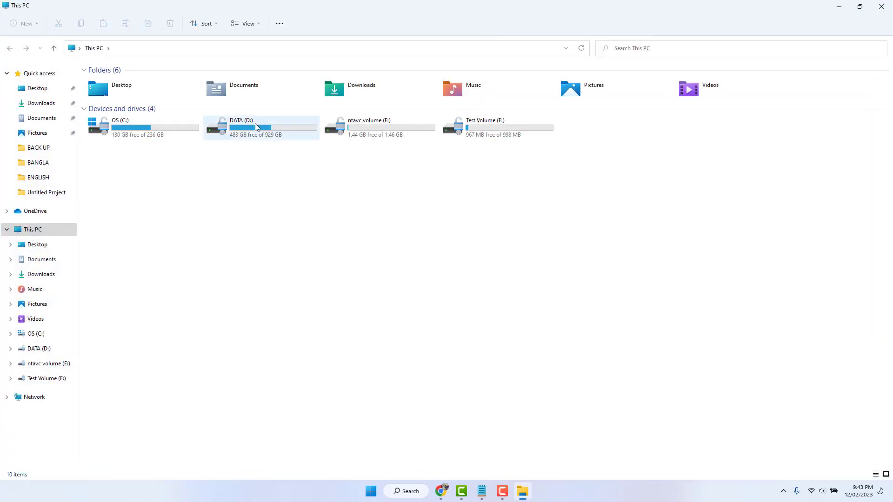
double_click(255, 125)
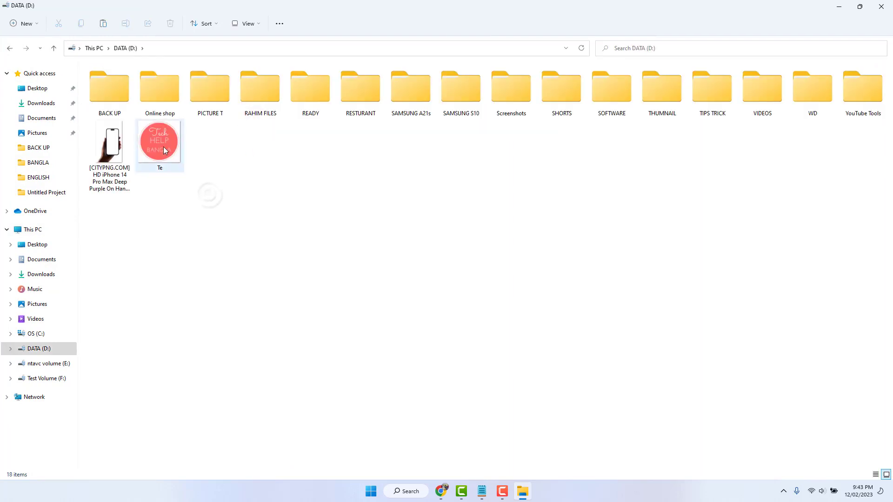
left_click(164, 149)
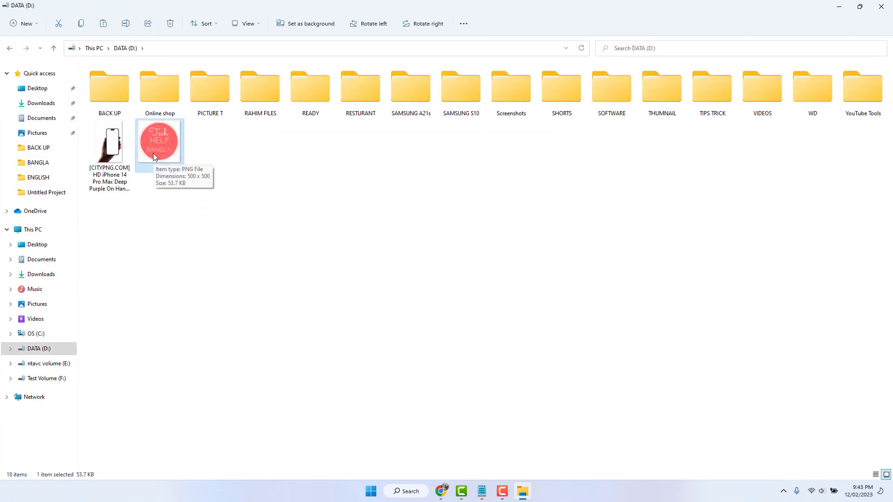
left_click(94, 47)
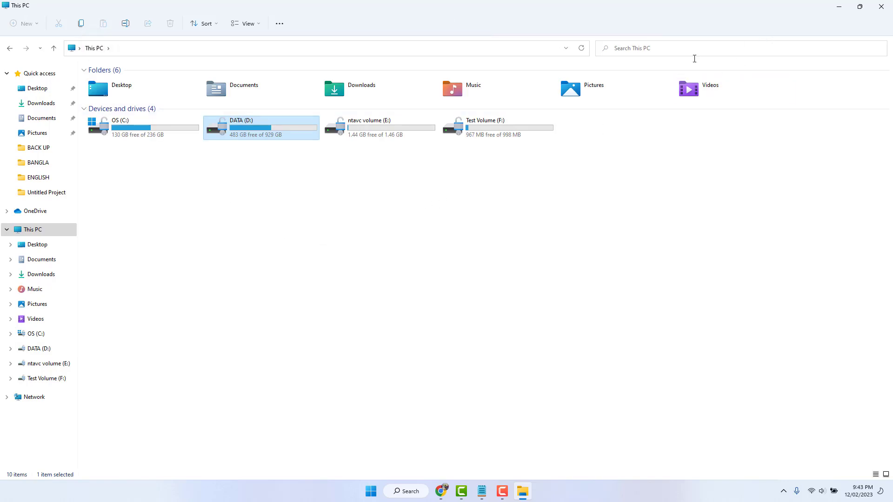
double_click(268, 135)
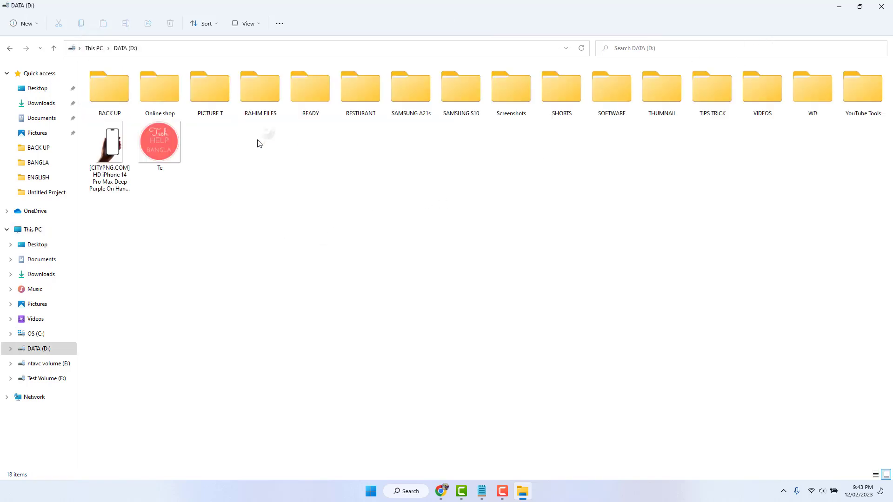
right_click(153, 149)
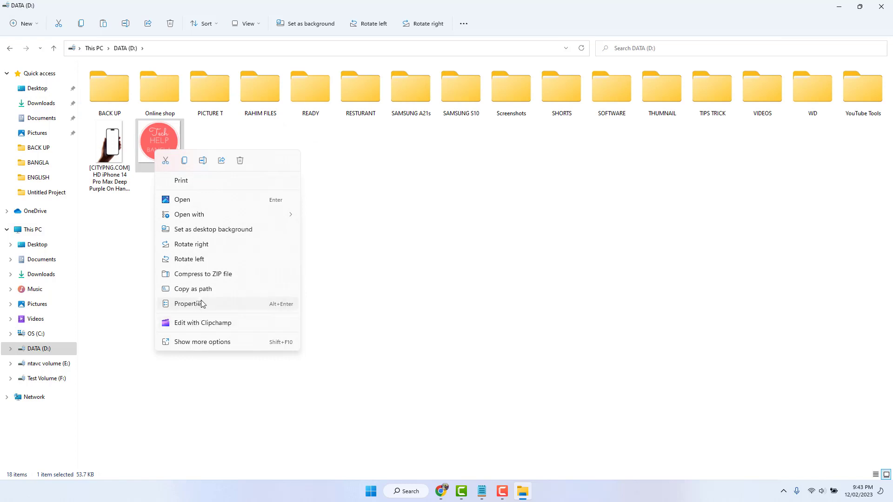
left_click(202, 303)
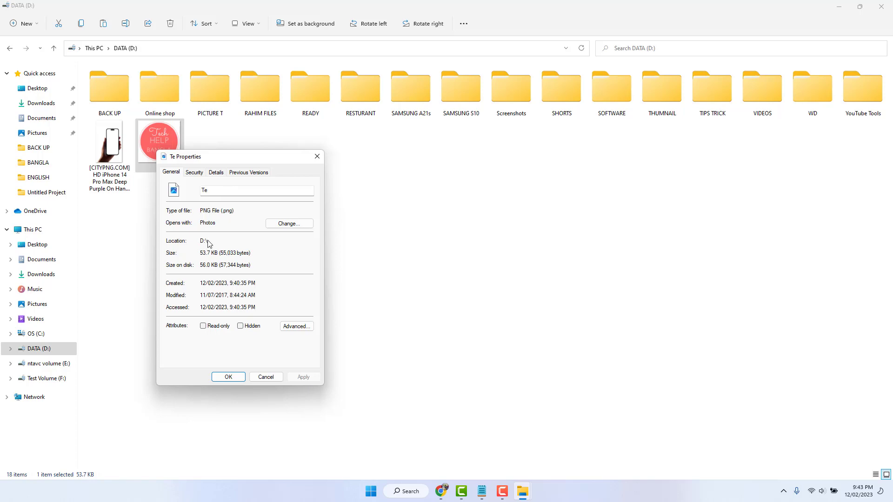
left_click(266, 377)
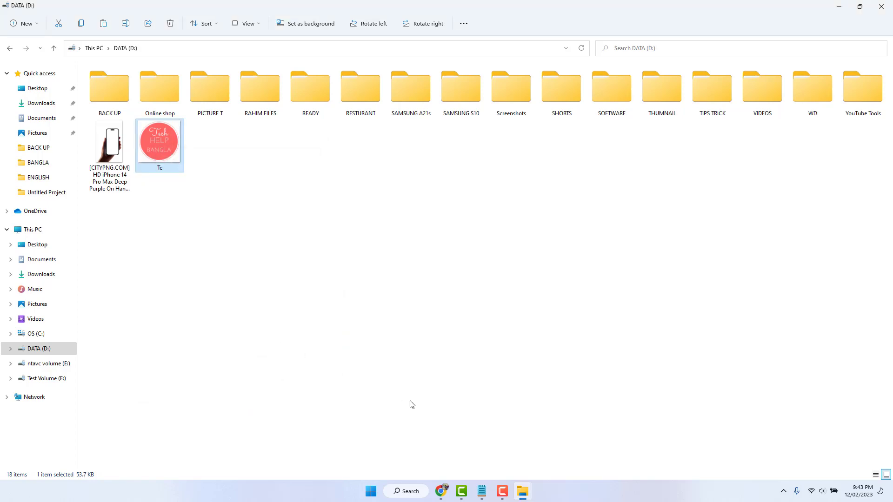
Switch to Chrome and load the Te image from the DATA (D:) drive into the CloudConvert file converter
left_click(442, 491)
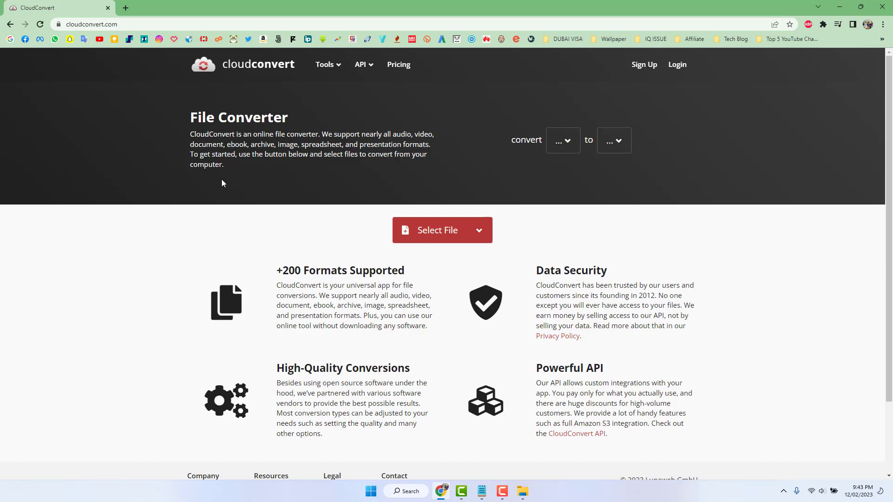
left_click(426, 236)
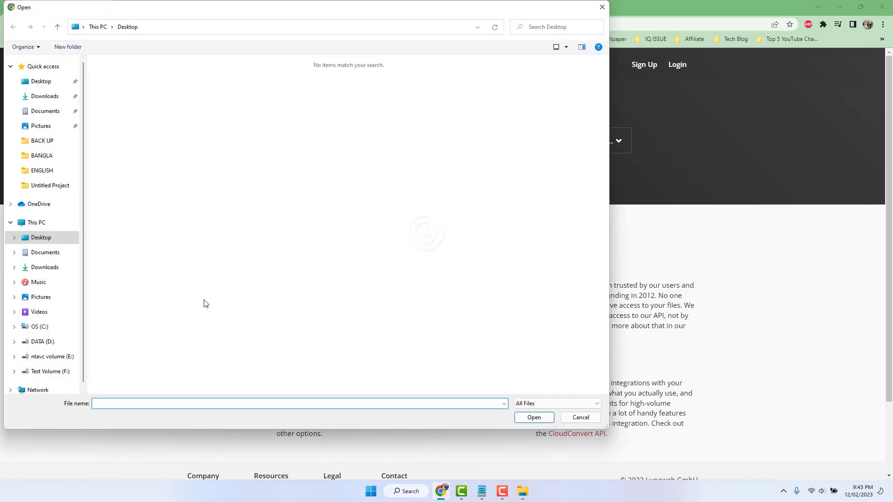
left_click(47, 342)
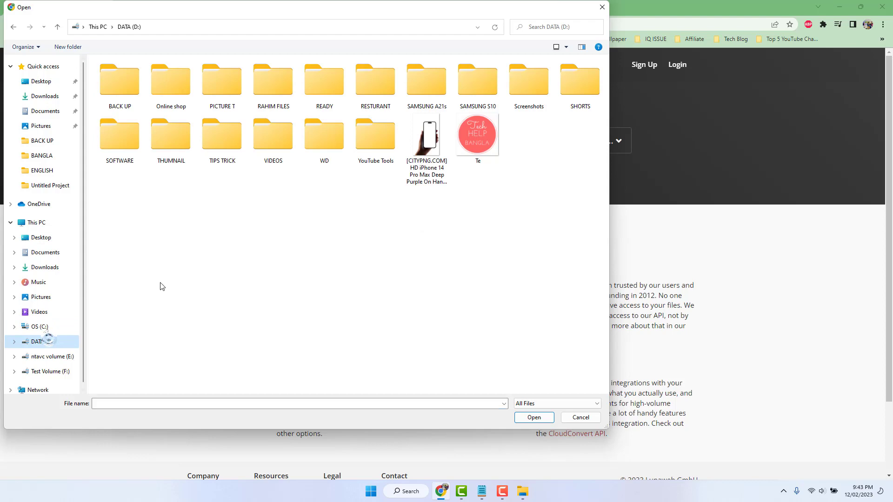
left_click(486, 146)
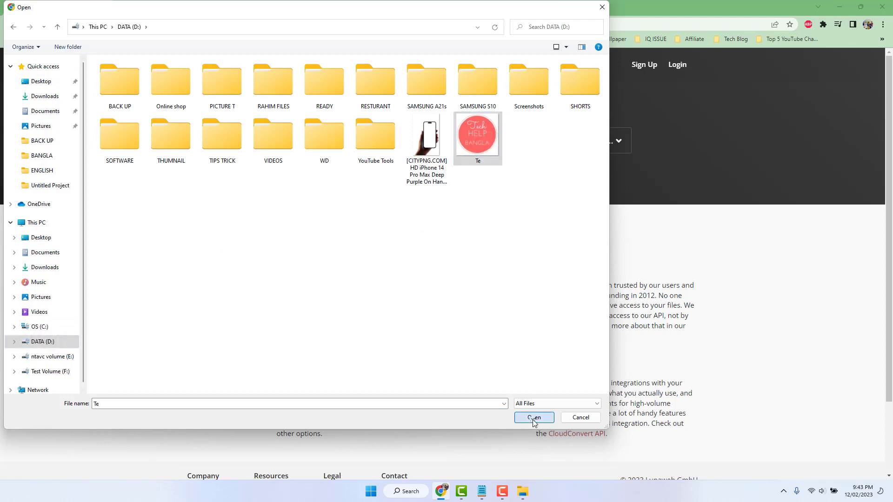
left_click(533, 418)
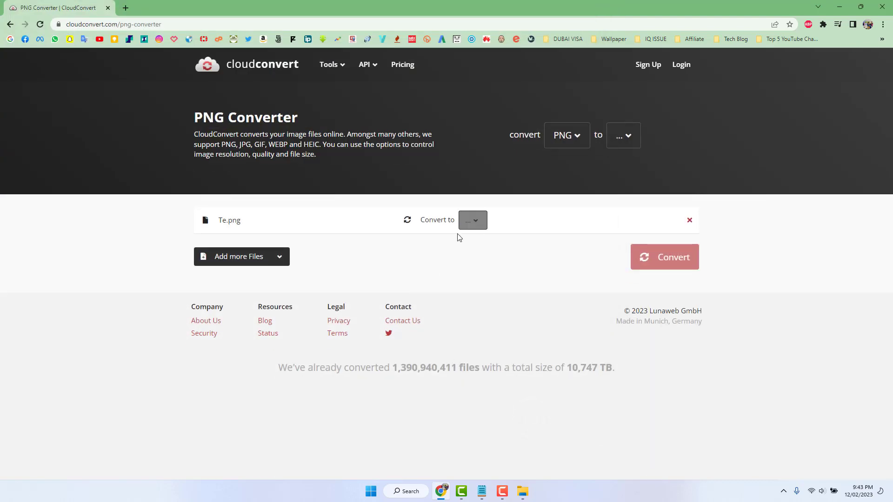
Convert Te.png to ICO format and download the converted file
left_click(477, 221)
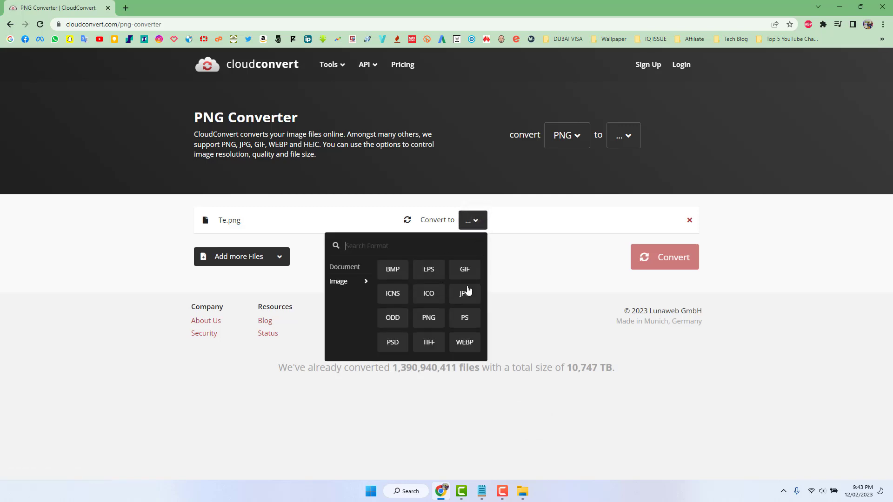
left_click(432, 298)
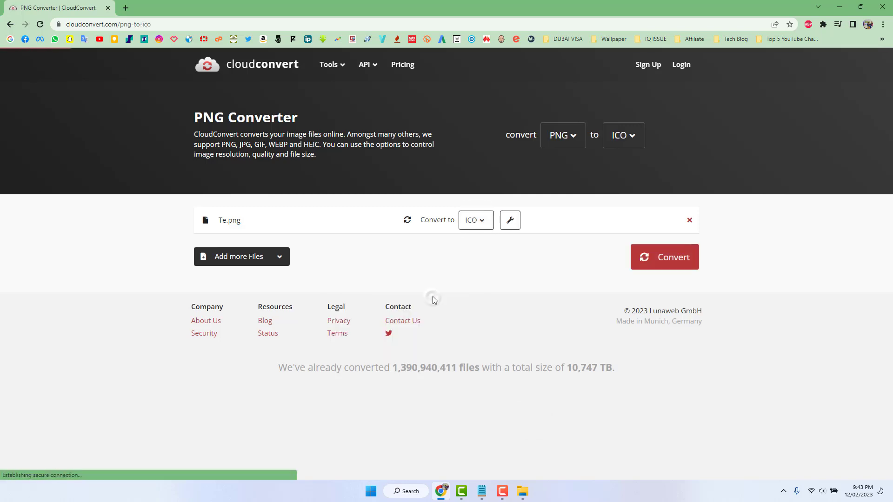
left_click(657, 258)
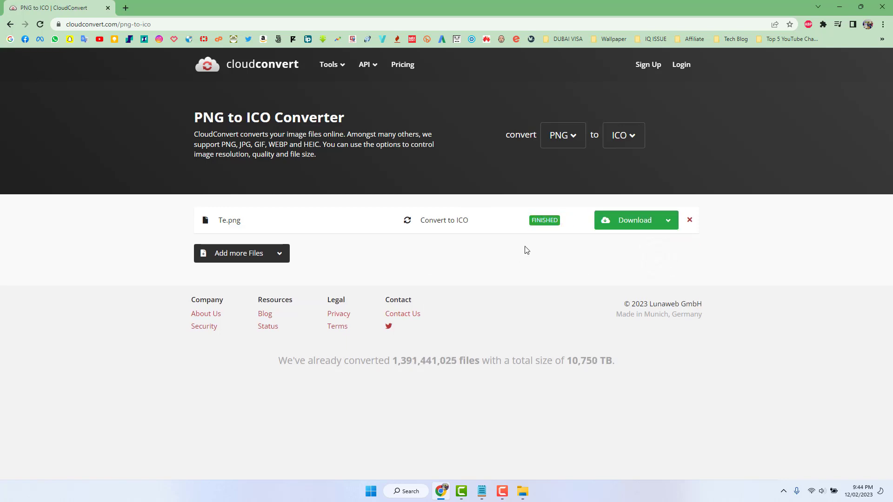
left_click(629, 224)
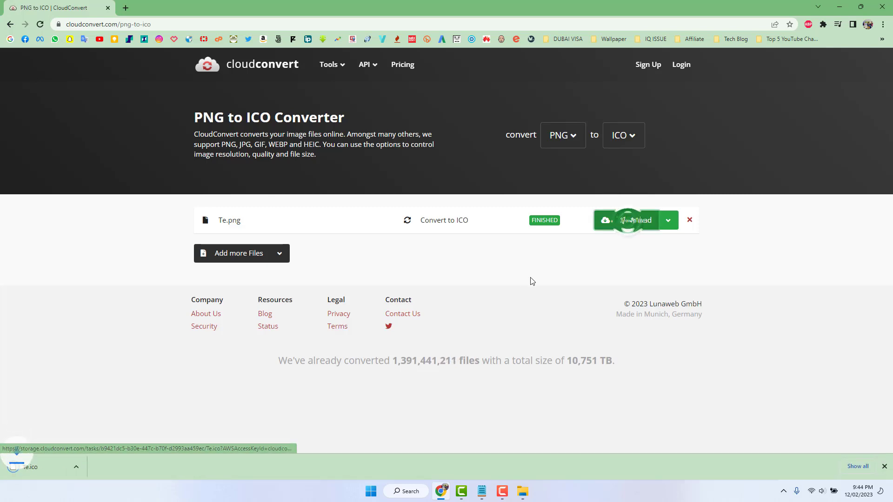
Show the downloaded Te.ico in its folder and copy the file
right_click(51, 470)
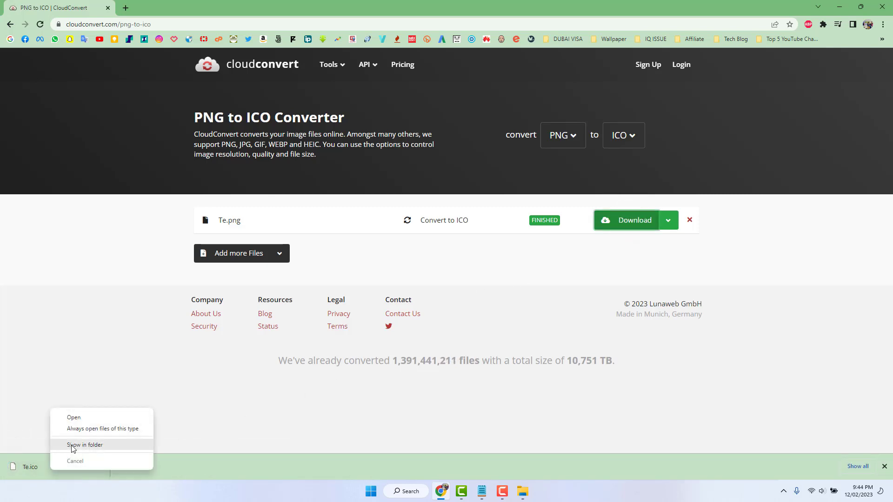
left_click(72, 445)
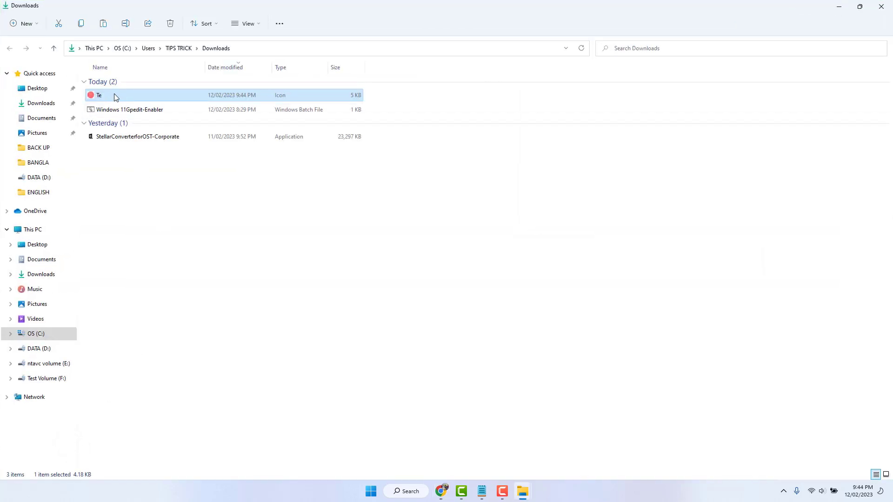
right_click(116, 98)
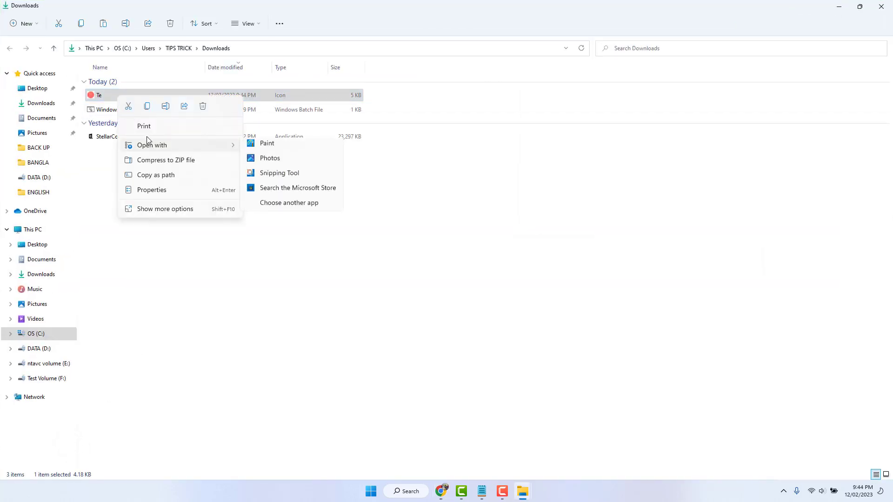
left_click(148, 108)
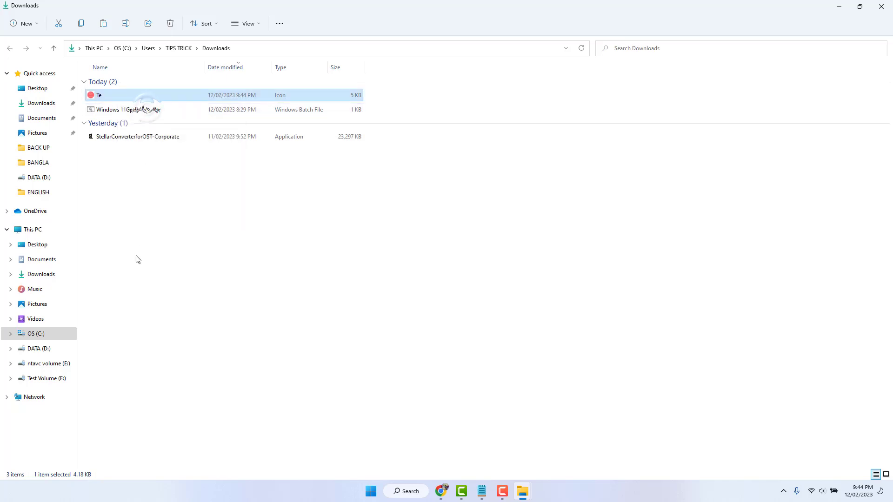
Create a new folder named Driver Icon on the DATA (D:) drive
left_click(55, 349)
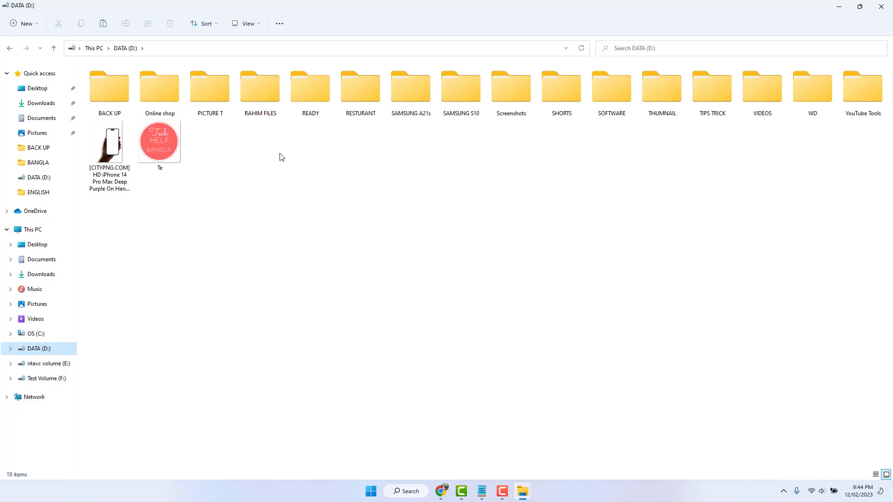
right_click(281, 155)
left_click(236, 179)
right_click(237, 175)
mouse_move(303, 255)
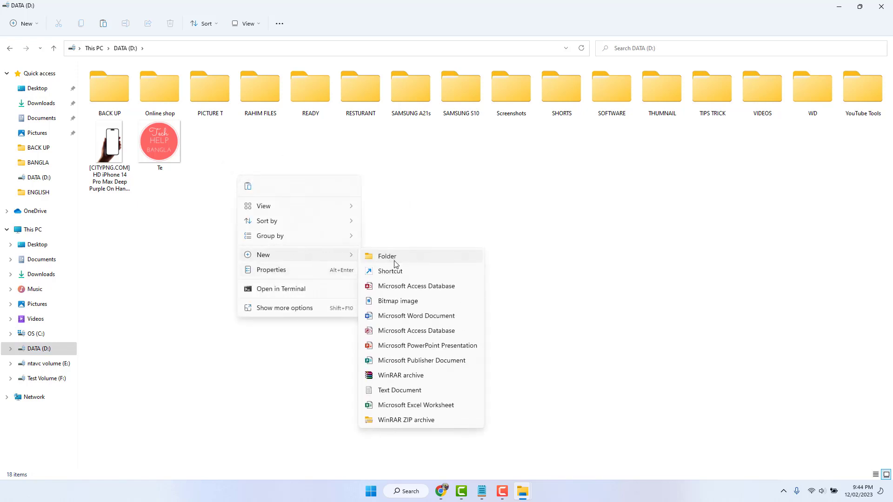
left_click(386, 254)
type("Driver Icon")
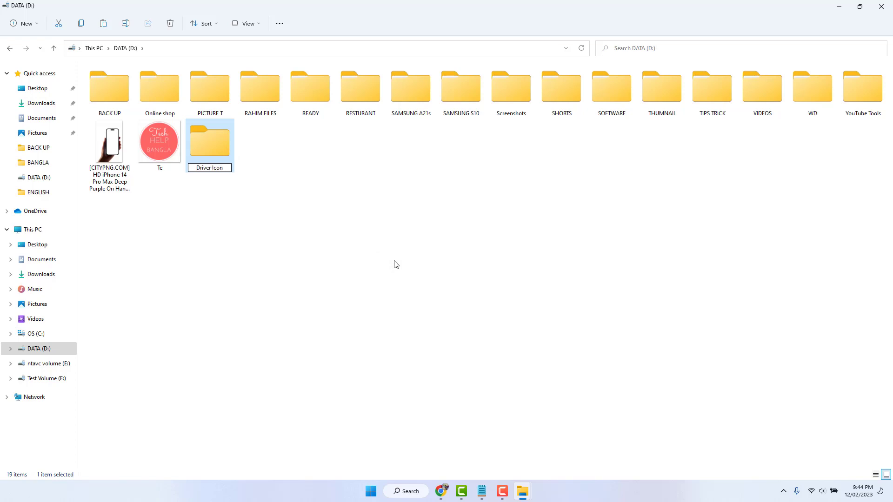
left_click(396, 265)
Paste the copied Te icon file into the Driver Icon folder
double_click(219, 150)
right_click(220, 151)
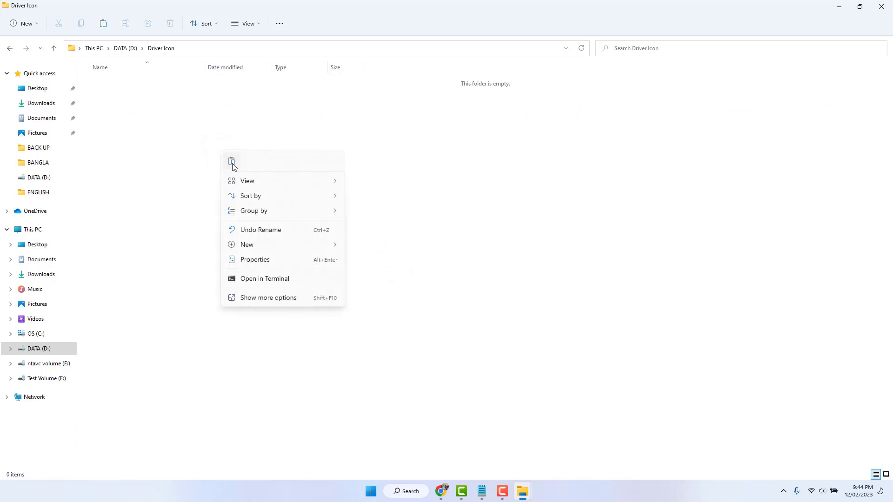
left_click(231, 162)
Check the file type and location in the pasted Te icon's properties, and close them without changes
left_click(114, 87)
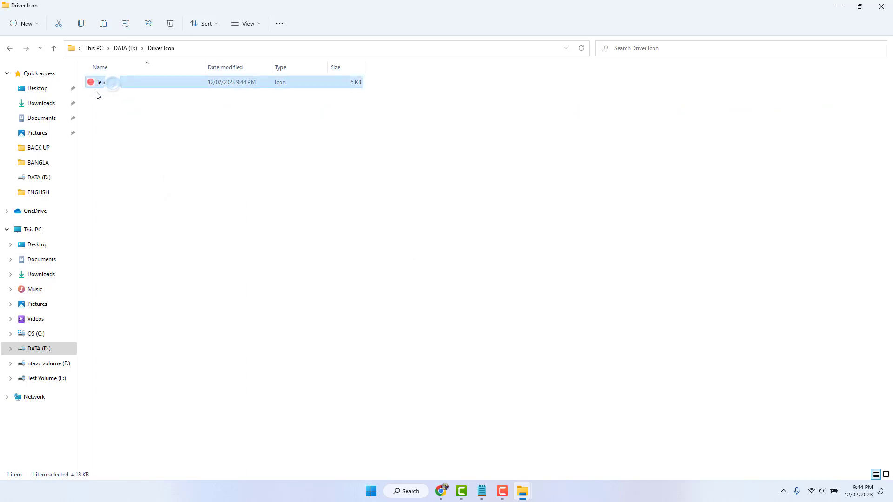
right_click(142, 86)
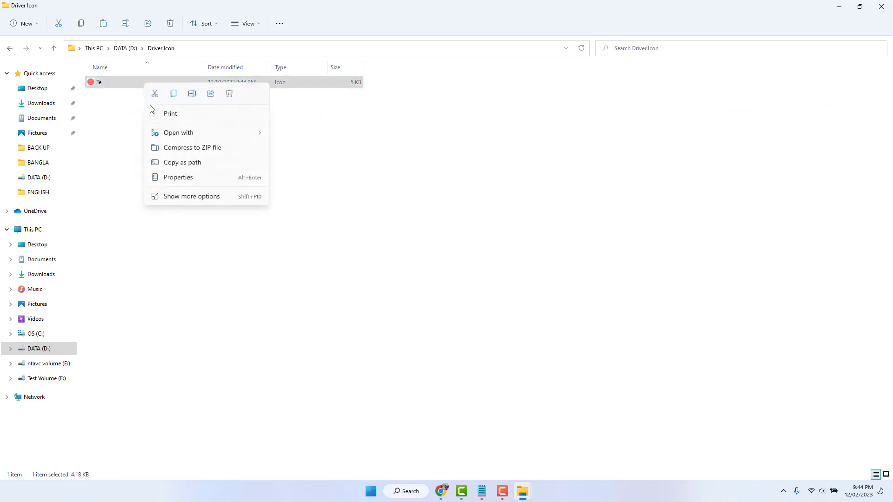
left_click(180, 179)
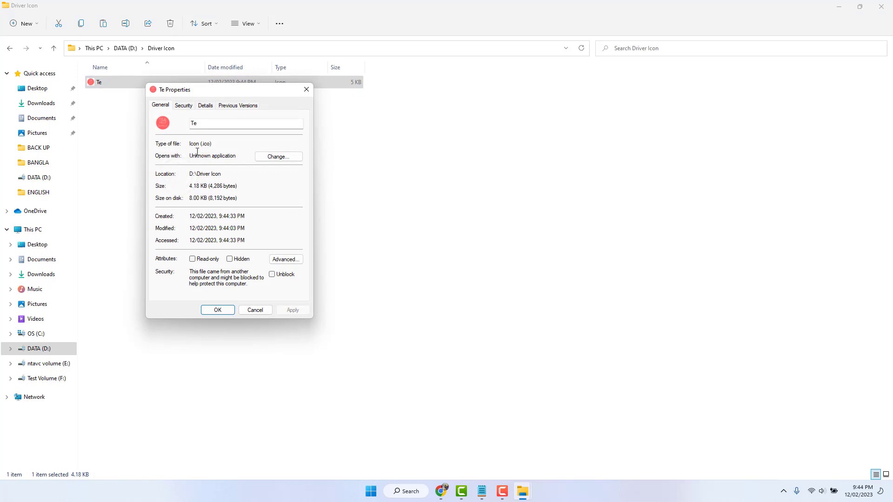
left_click(251, 311)
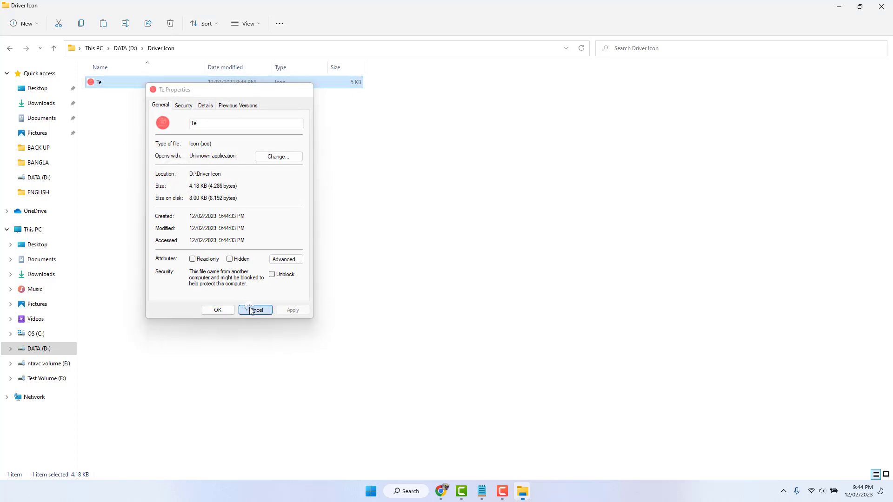
left_click(201, 158)
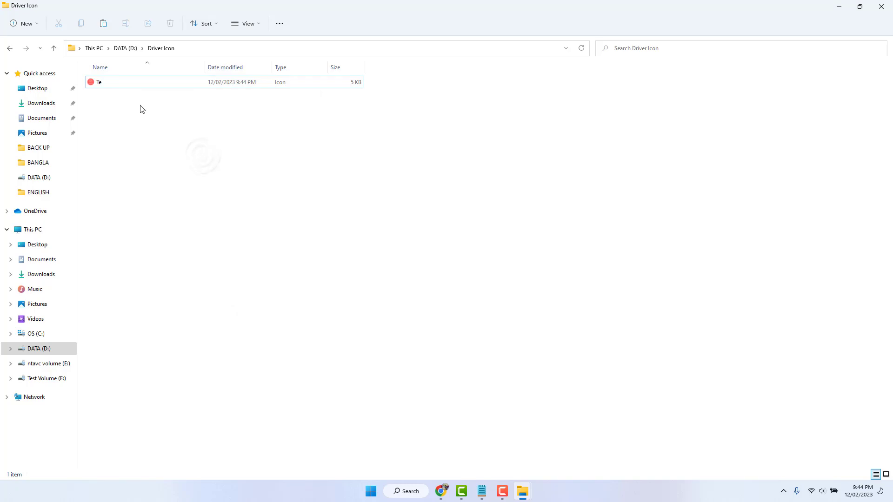
Close the File Explorer windows and the browser to return to the desktop
left_click(883, 5)
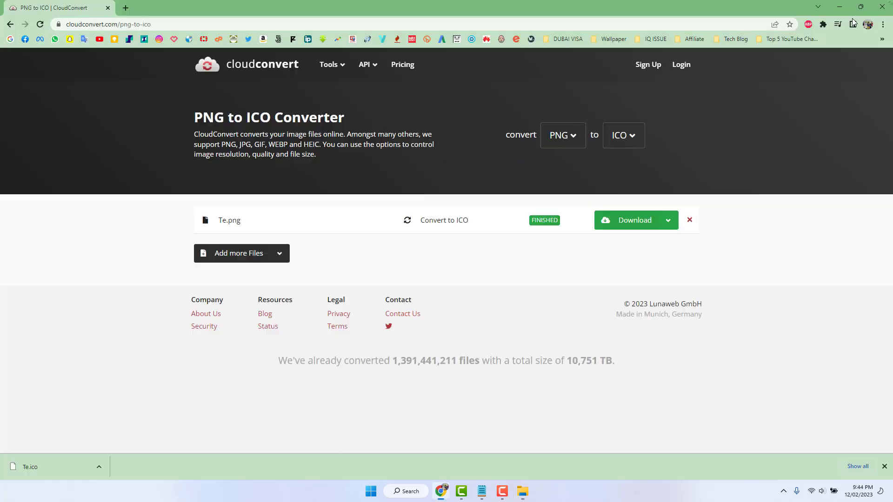
left_click(883, 6)
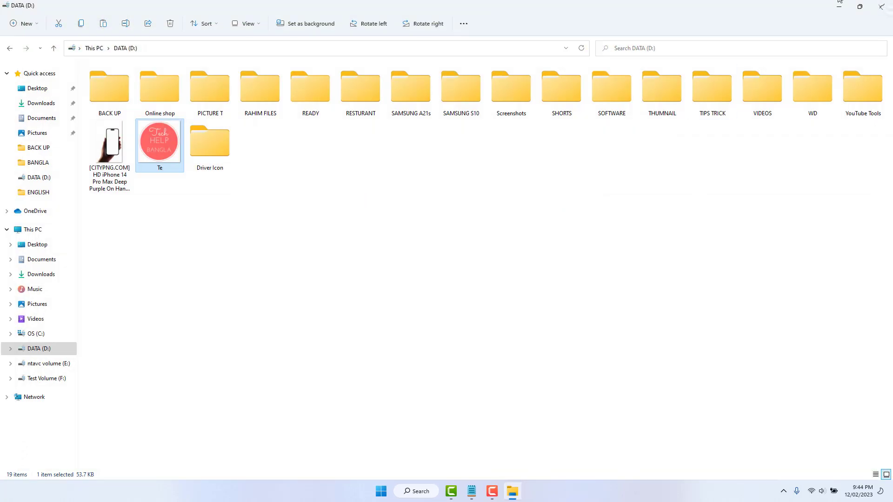
left_click(882, 5)
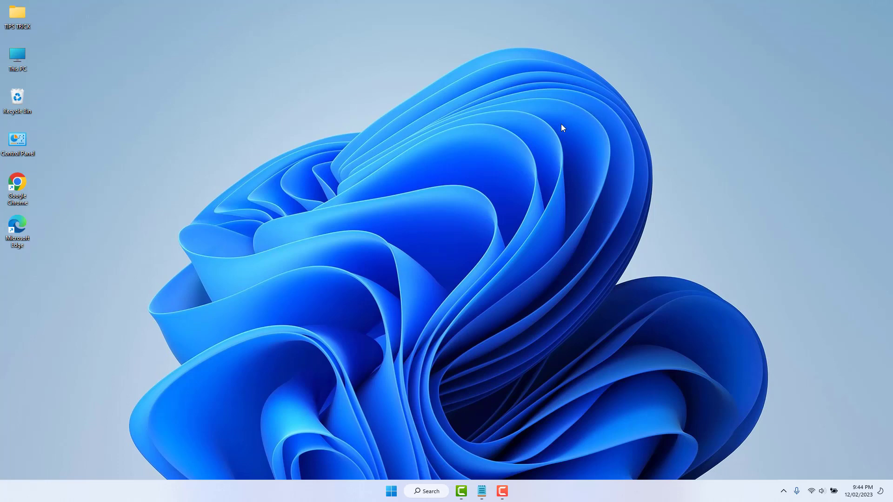
Switch to Notepad, copy the whole HKEY_LOCAL_MACHINE registry path for Explorer drive icons, and minimize the window
left_click(482, 491)
key("ctrl+a")
key("ctrl+c")
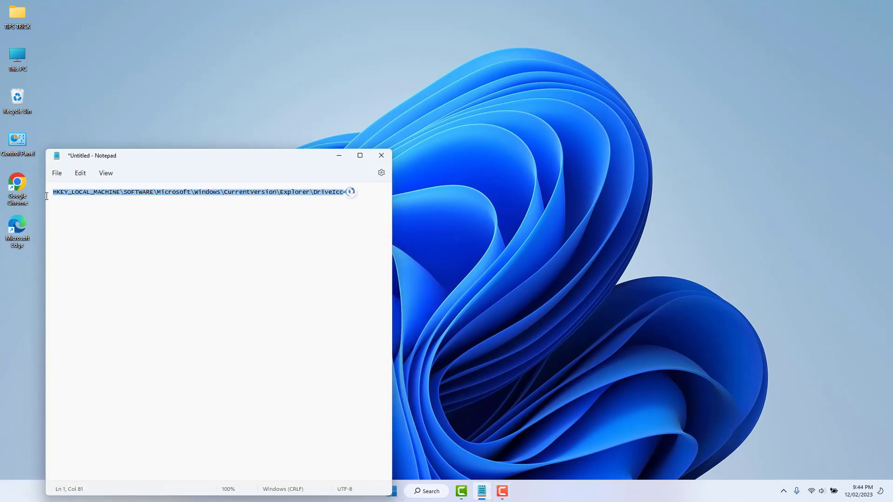
left_click(339, 157)
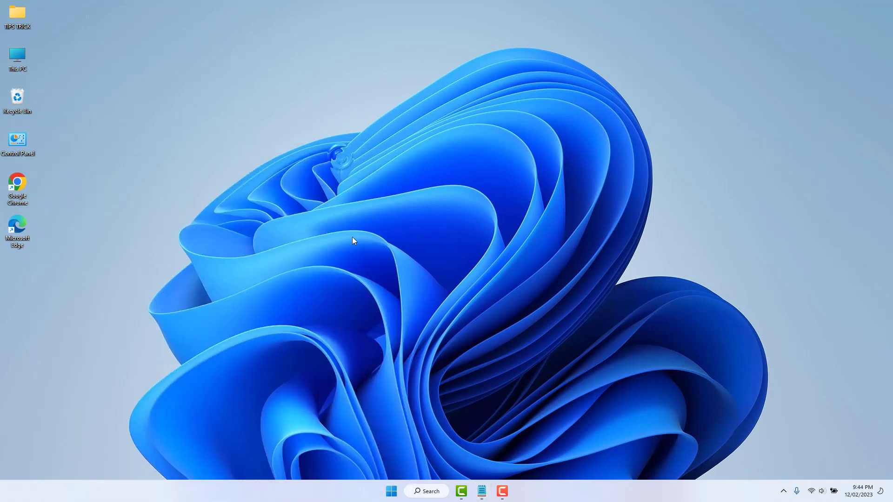
Search Windows for the Registry Editor and open it
left_click(423, 490)
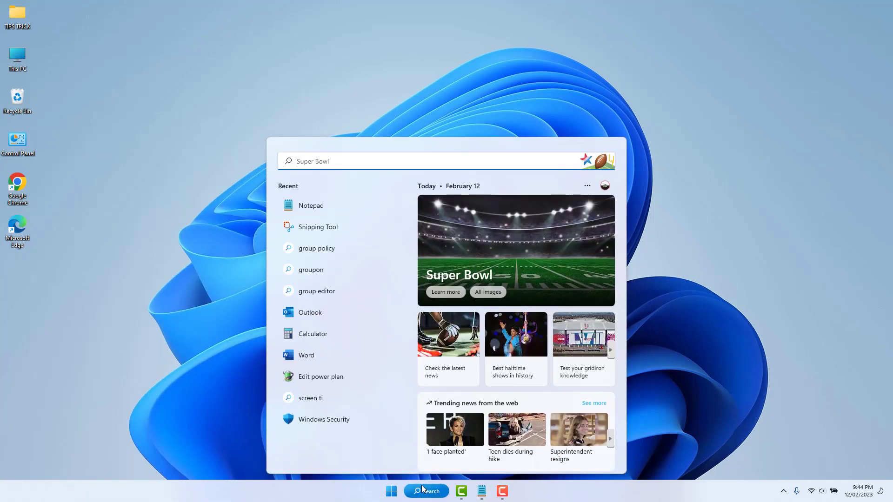
type("regi")
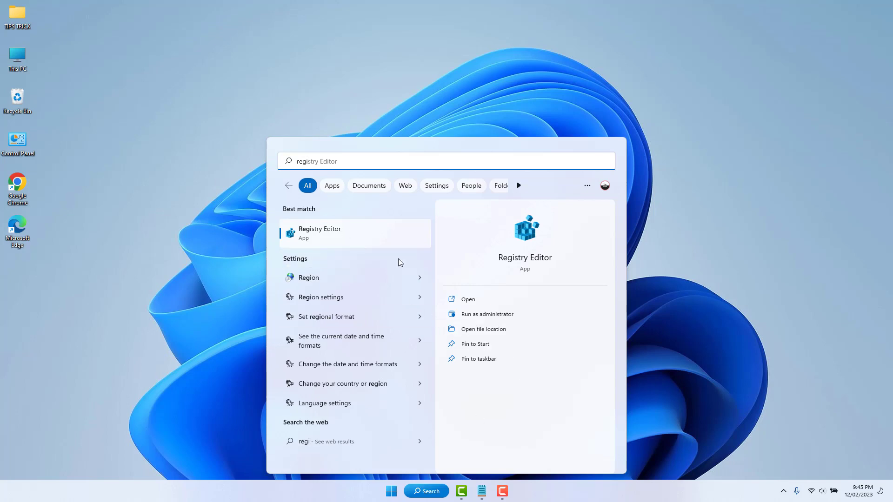
left_click(473, 319)
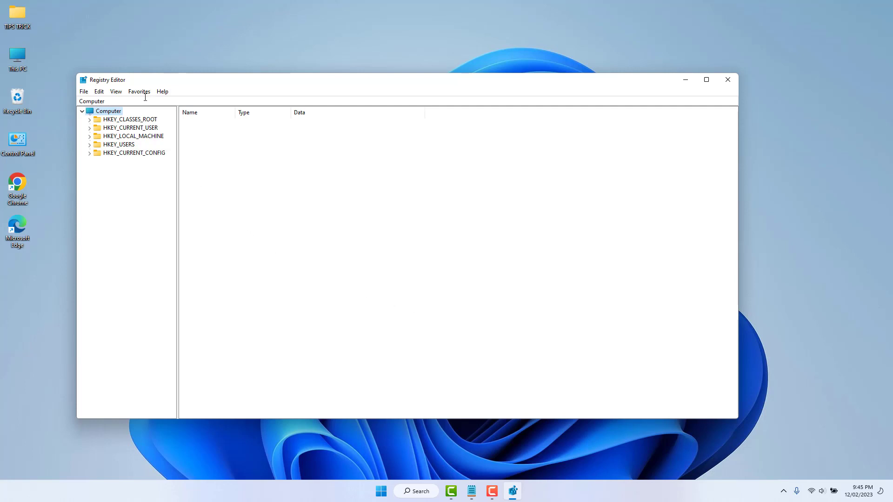
Go to the copied registry path HKEY_LOCAL_MACHINE\SOFTWARE\Microsoft\Windows\CurrentVersion\Explorer\DriveIcons
left_click(117, 102)
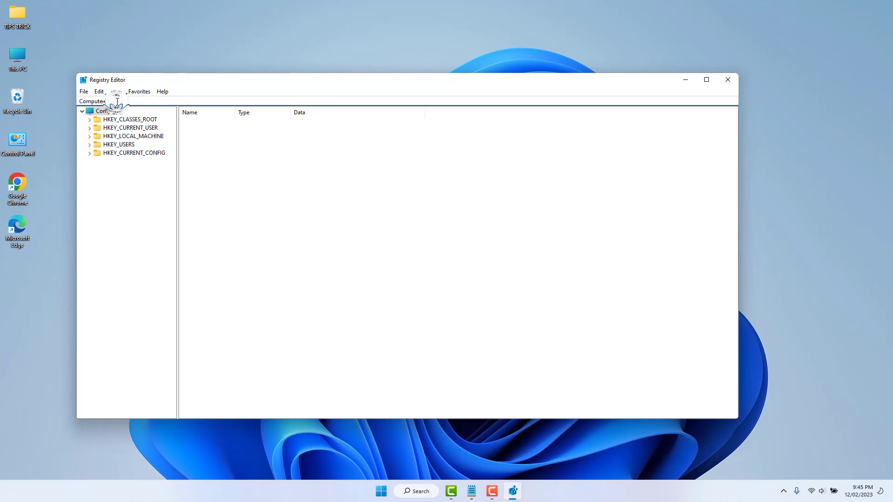
key("ctrl+v")
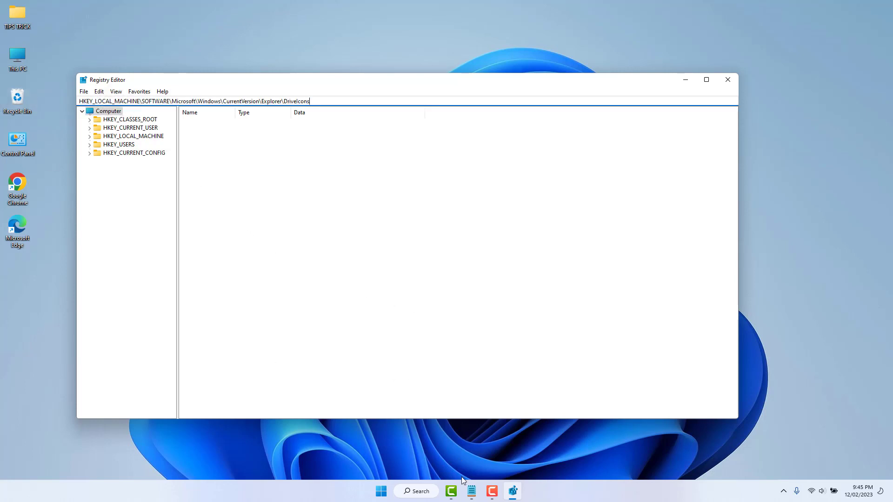
left_click(472, 491)
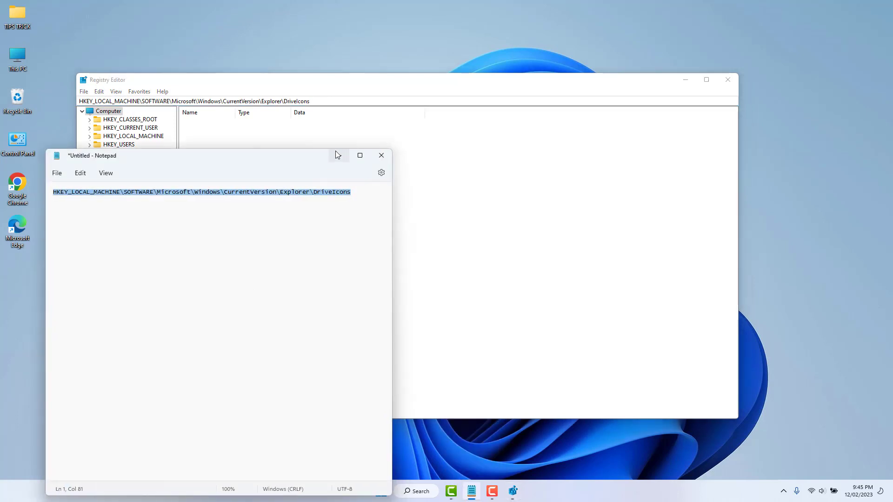
left_click(339, 155)
left_click(316, 100)
key("Return")
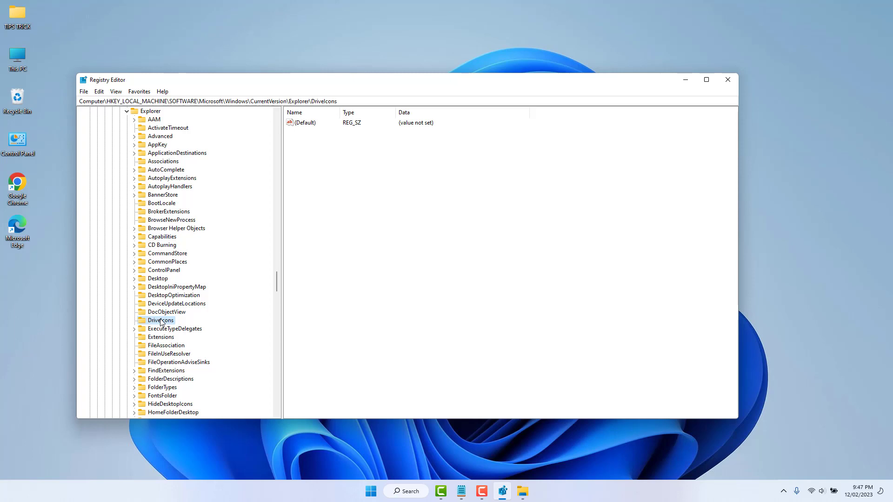
Check the Test Volume's drive letter in This PC, and create a key named F under DriveIcons
double_click(14, 60)
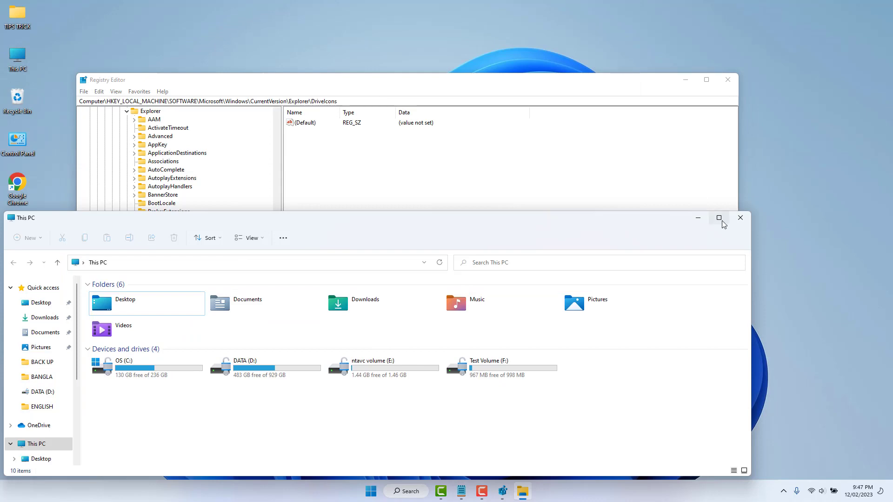
left_click(719, 218)
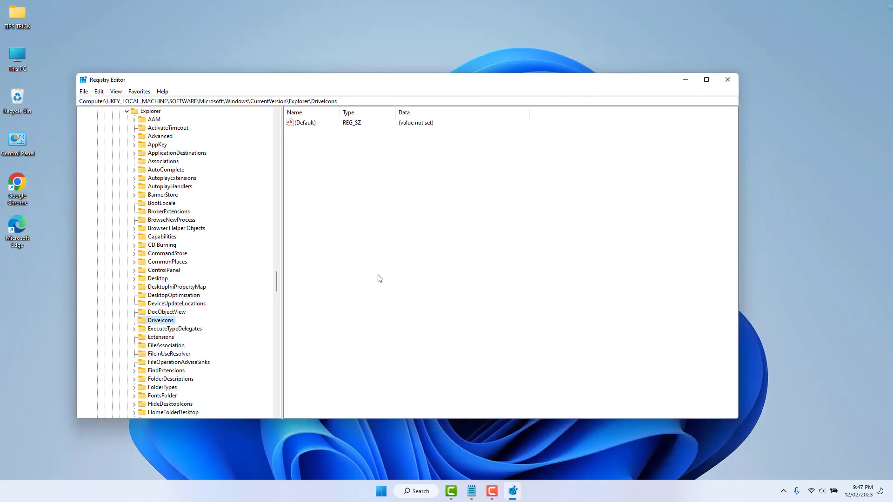
right_click(160, 322)
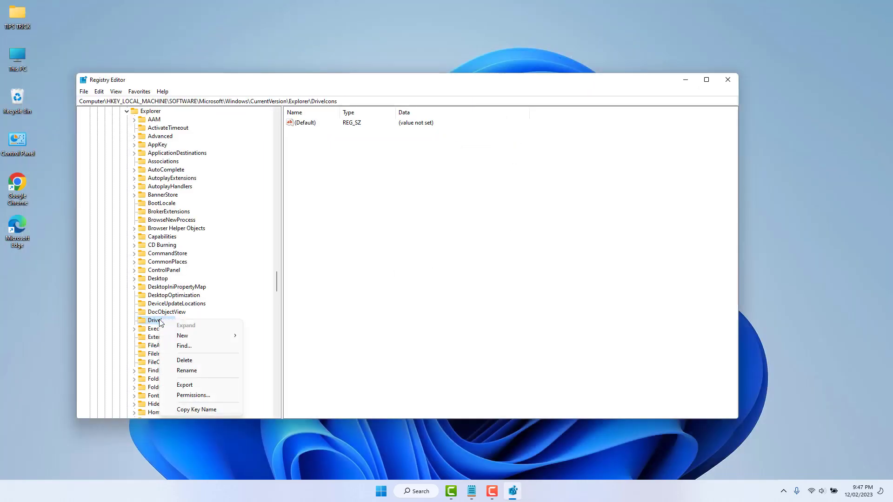
mouse_move(200, 336)
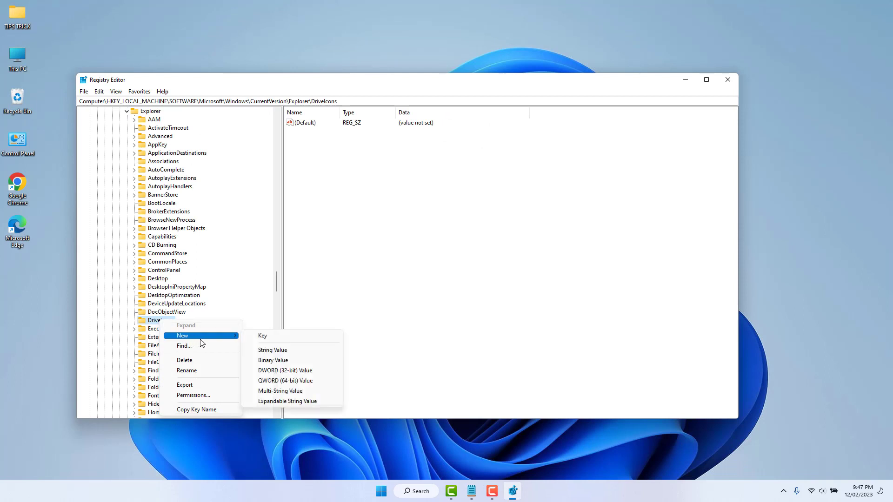
left_click(266, 337)
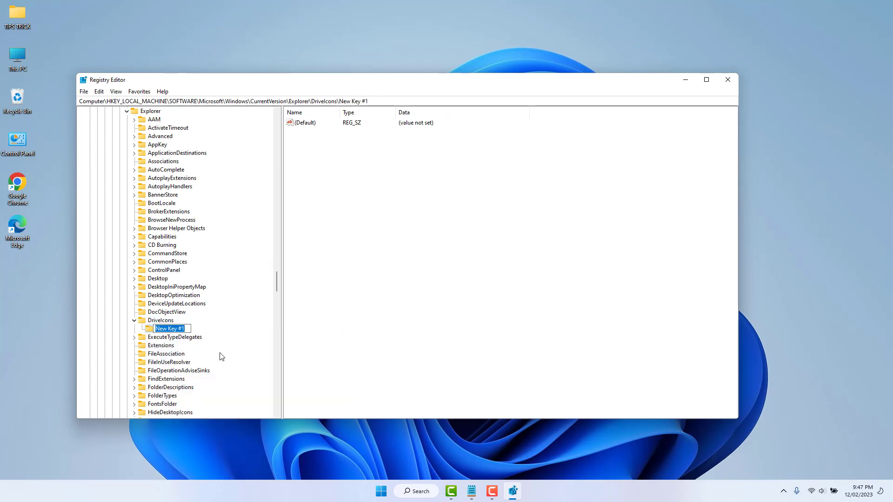
type("F")
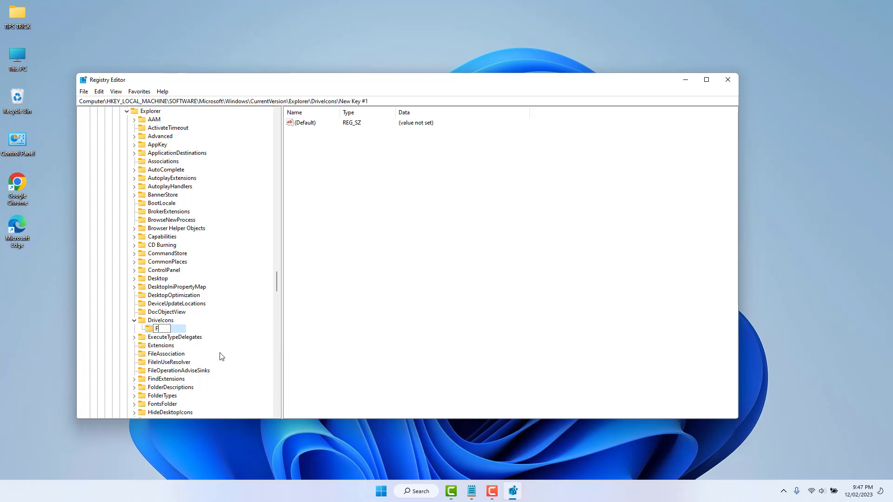
key("Return")
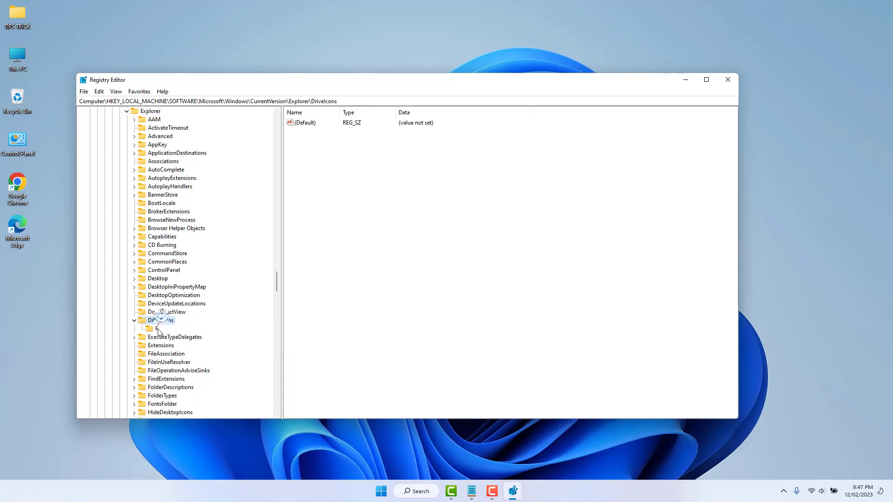
Create a subkey named DefaultIcon under the F key
right_click(158, 328)
mouse_move(171, 345)
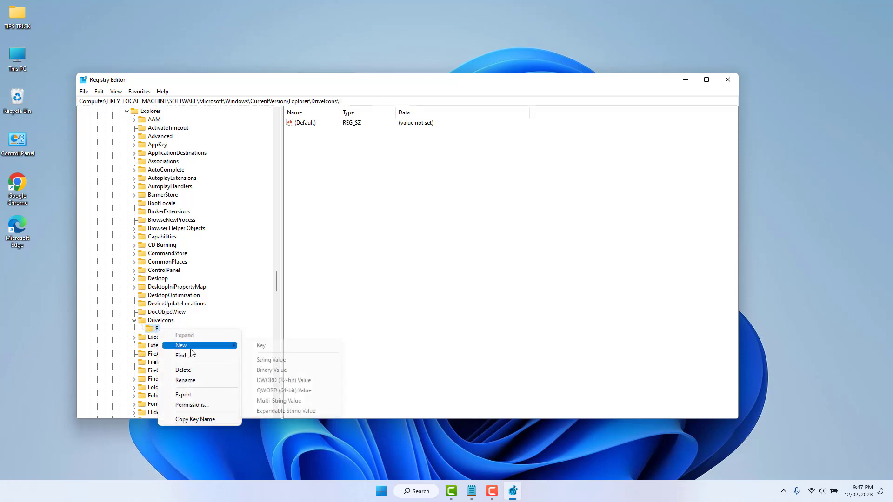
left_click(263, 349)
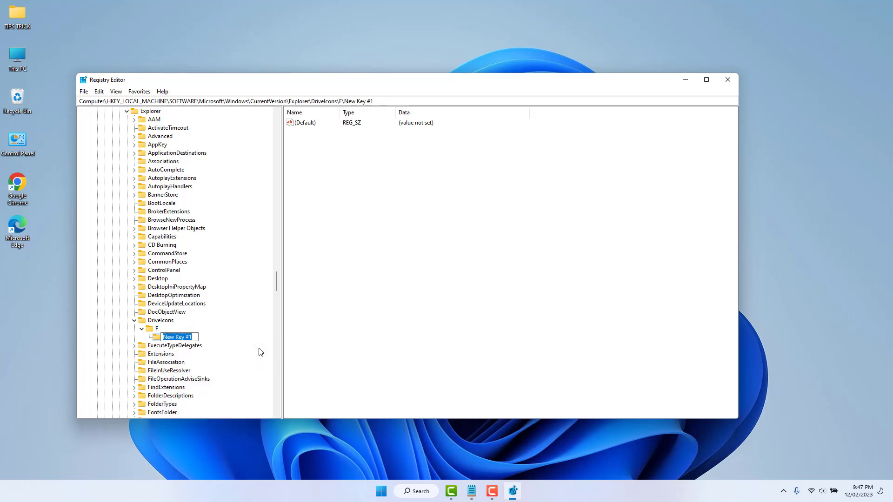
type("DefaultI")
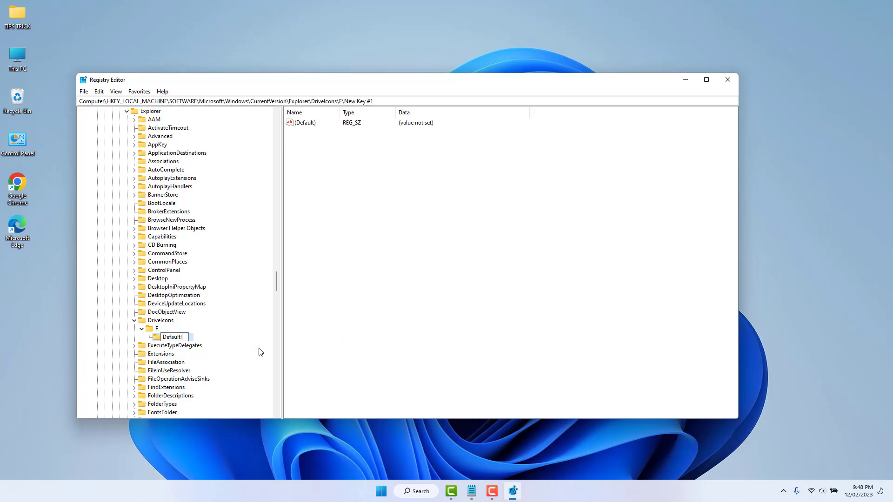
type("con")
key("Return")
Copy the path of the Te icon in D:'s Driver Icon folder and set DefaultIcon's (Default) value data to "D:\Driver Icon\Te.ico"
double_click(306, 124)
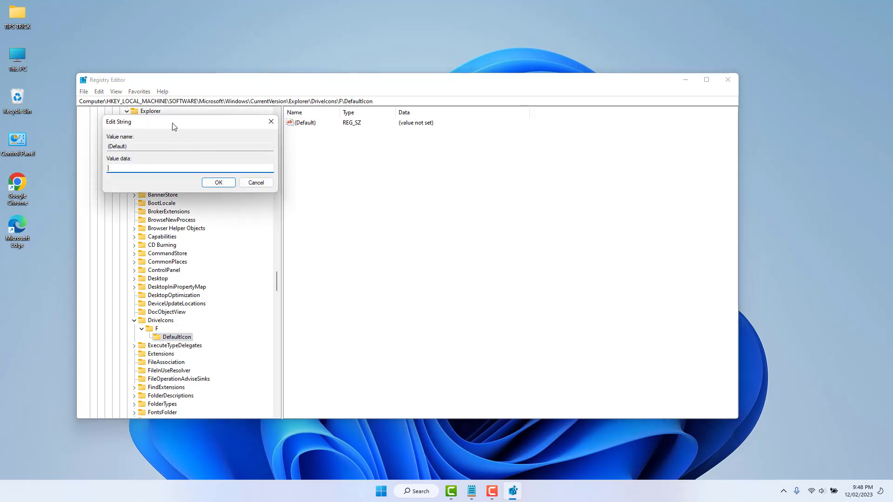
left_click_drag(174, 127, 413, 159)
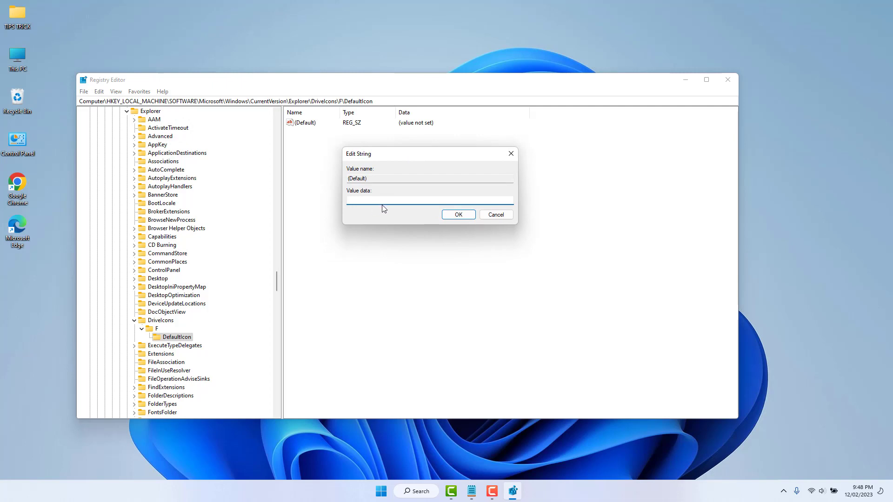
double_click(17, 58)
double_click(261, 134)
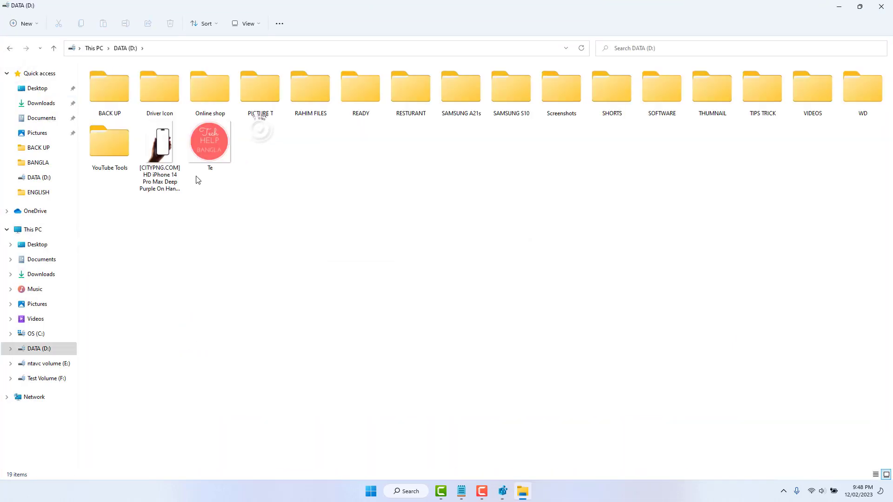
double_click(161, 98)
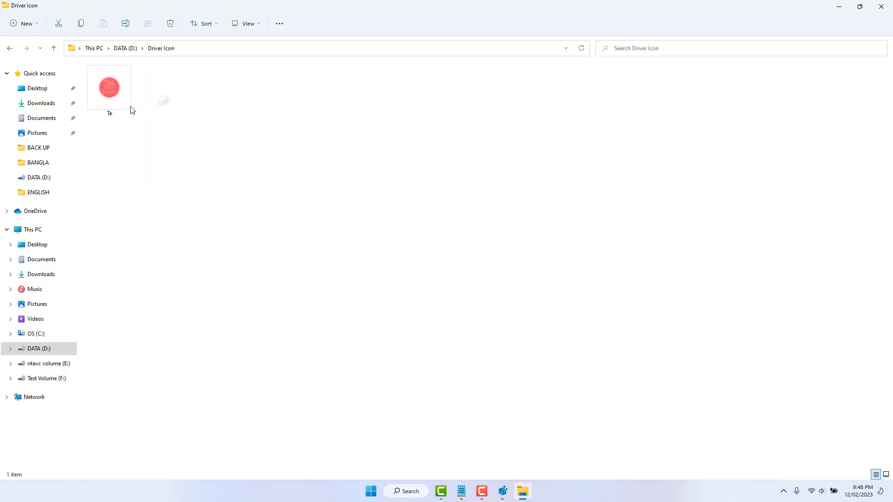
left_click(102, 92)
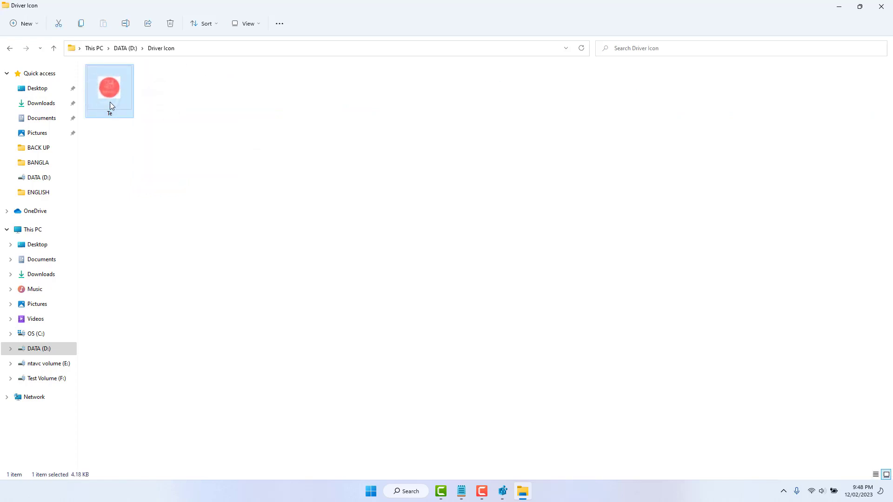
right_click(111, 102)
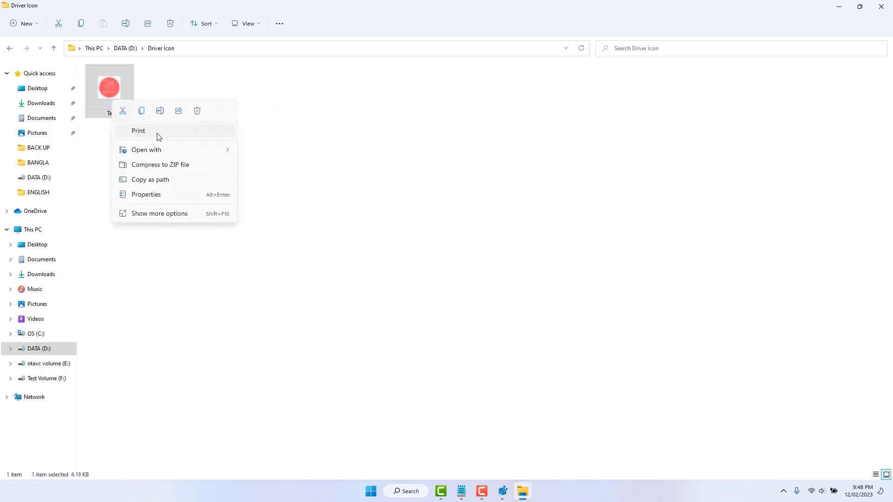
left_click(163, 184)
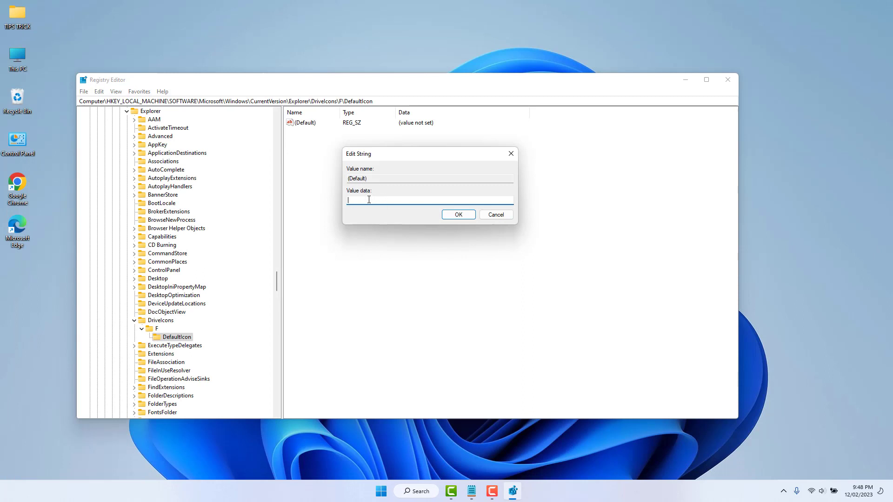
type("\"D:\\Driver Icon\\Te.ico\"")
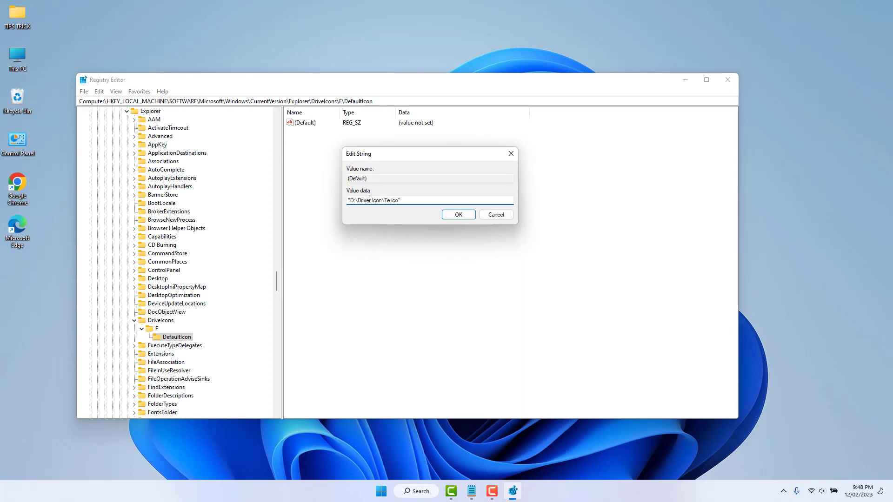
left_click(449, 214)
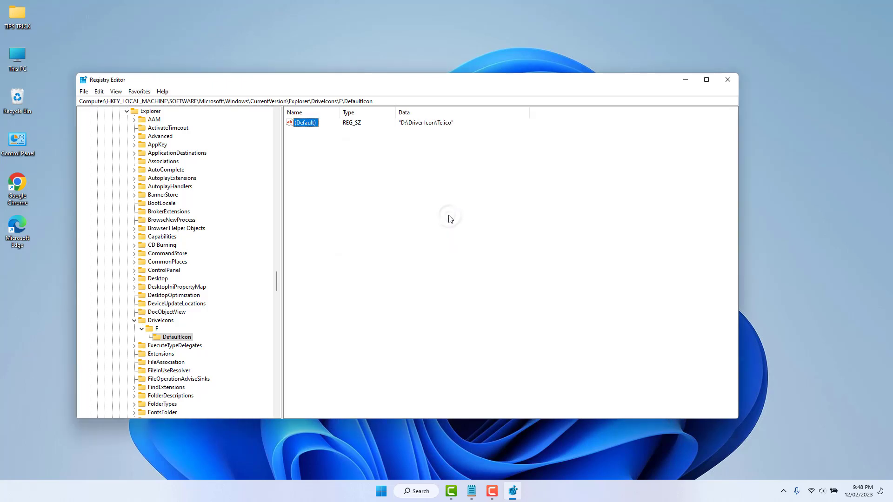
Minimize the Registry Editor, refresh the desktop, and check the Test Volume (F:) drive's icon in This PC
left_click(685, 79)
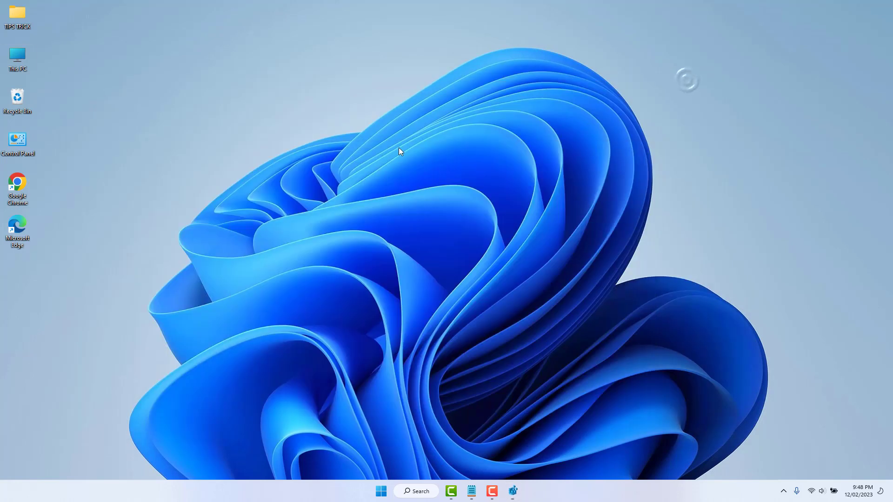
right_click(398, 148)
left_click(426, 187)
double_click(23, 55)
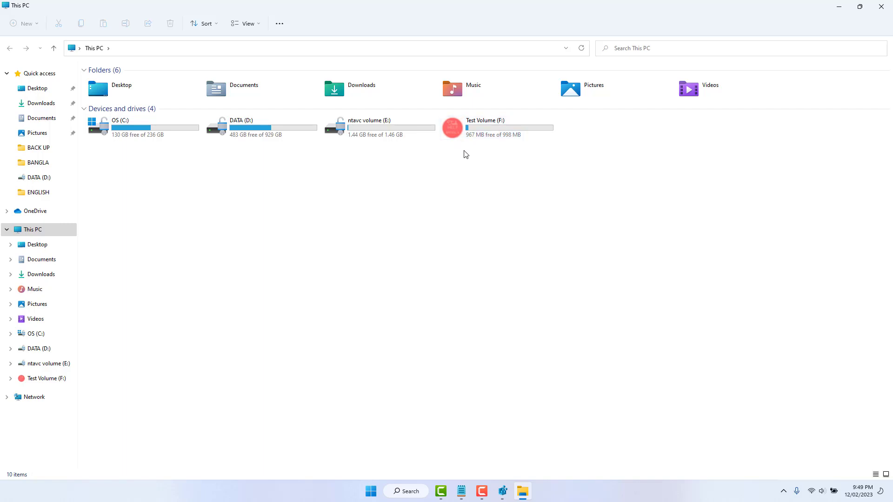
left_click(839, 7)
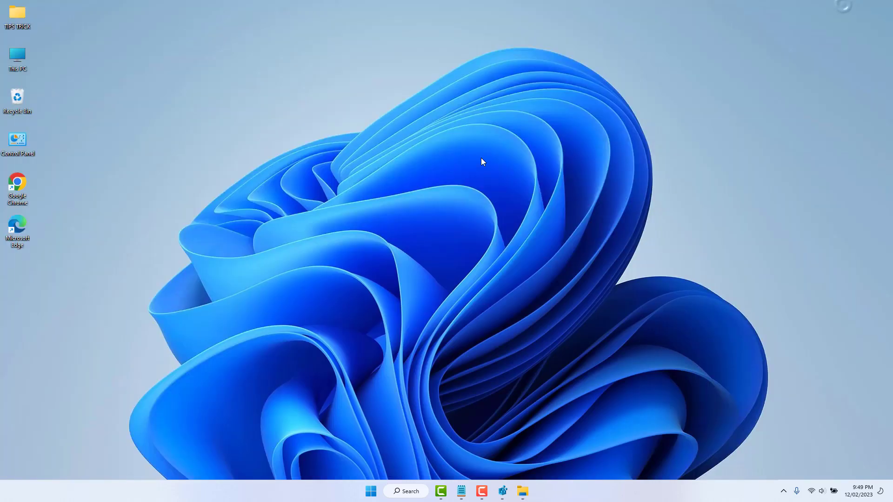
Return to the Registry Editor and delete the F key under DriveIcons
left_click(503, 492)
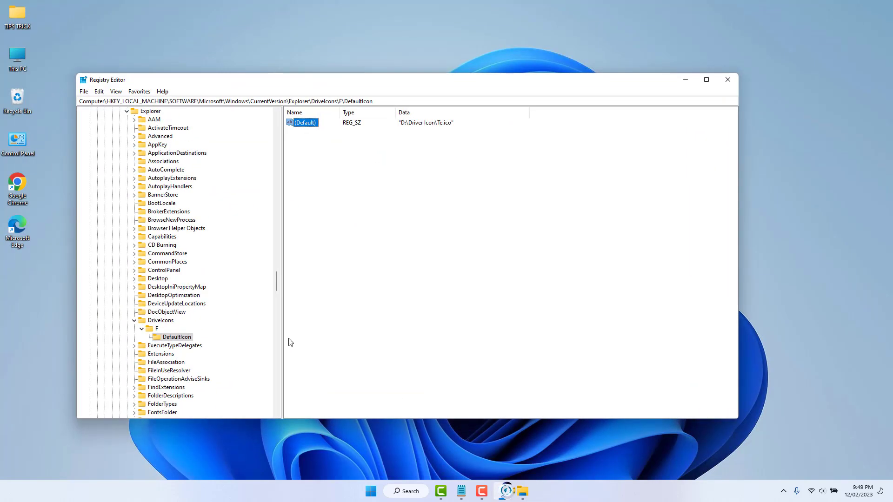
left_click(153, 328)
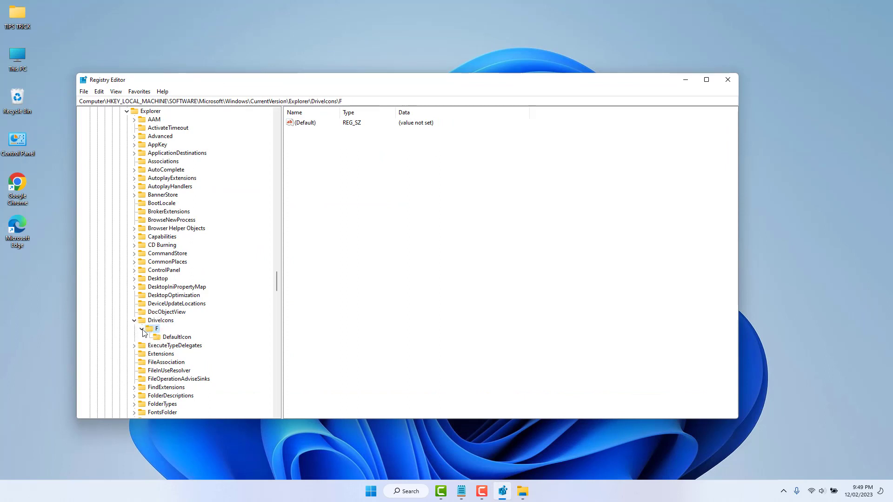
right_click(150, 330)
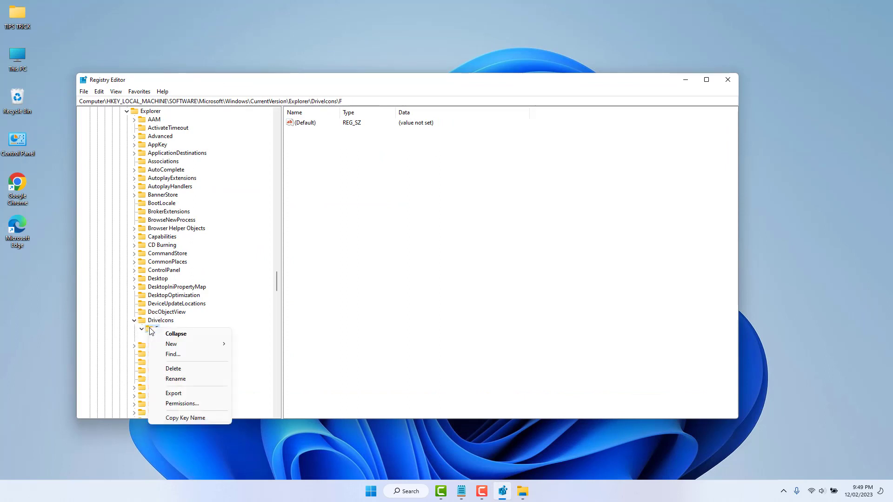
left_click(179, 369)
left_click(496, 243)
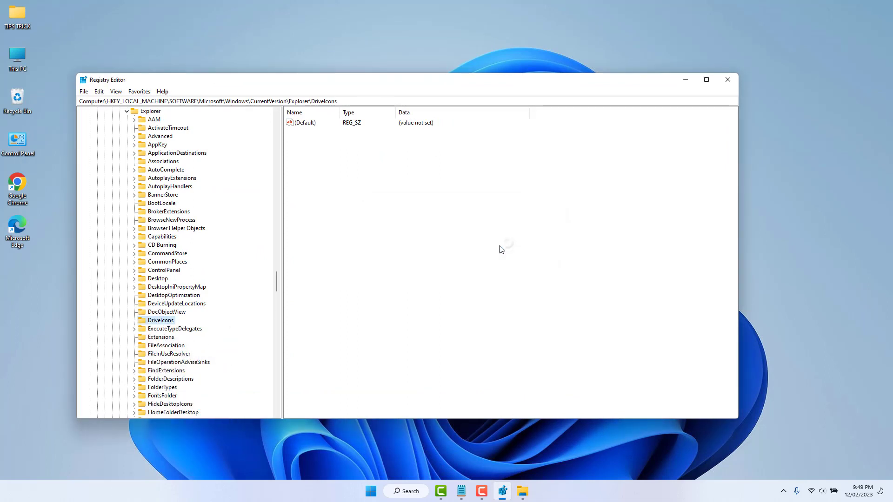
Minimize the Registry Editor and refresh This PC to reload the icon of Test Volume (F:)
left_click(692, 82)
double_click(18, 66)
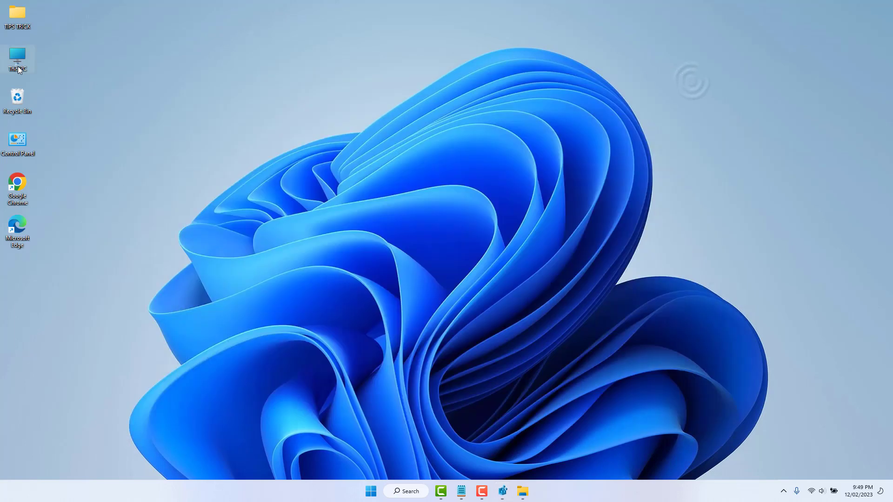
left_click(719, 218)
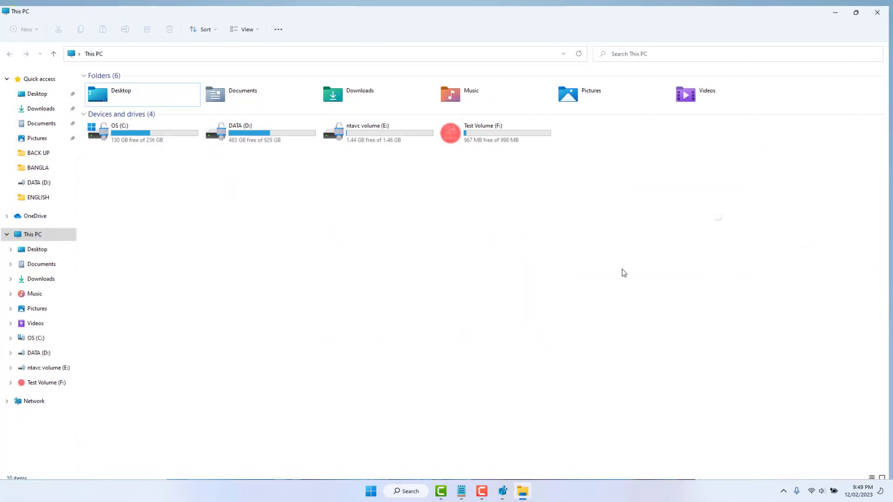
right_click(490, 232)
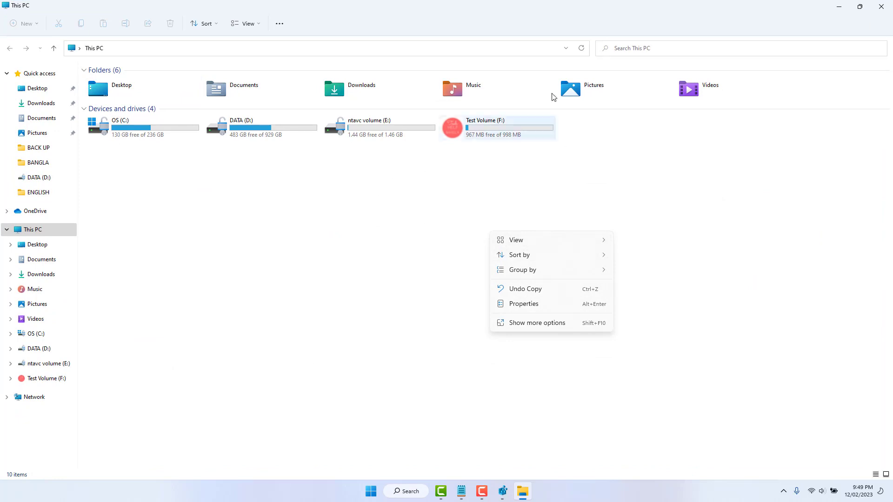
left_click(582, 49)
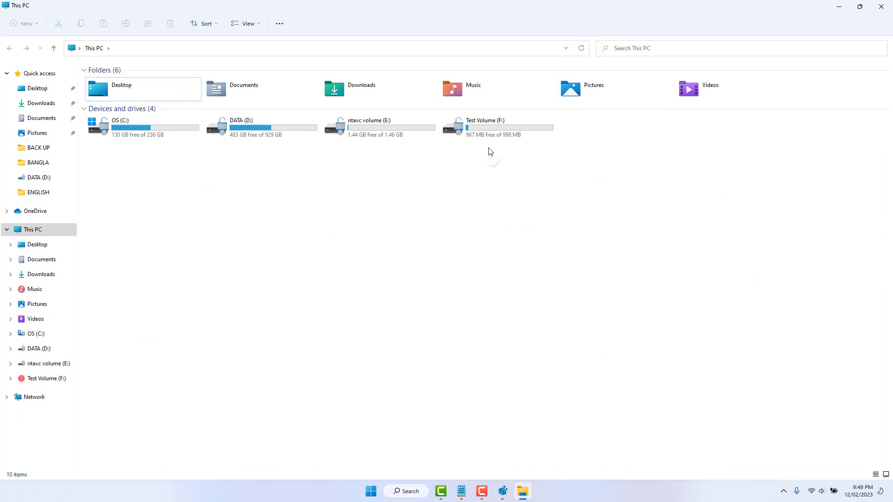